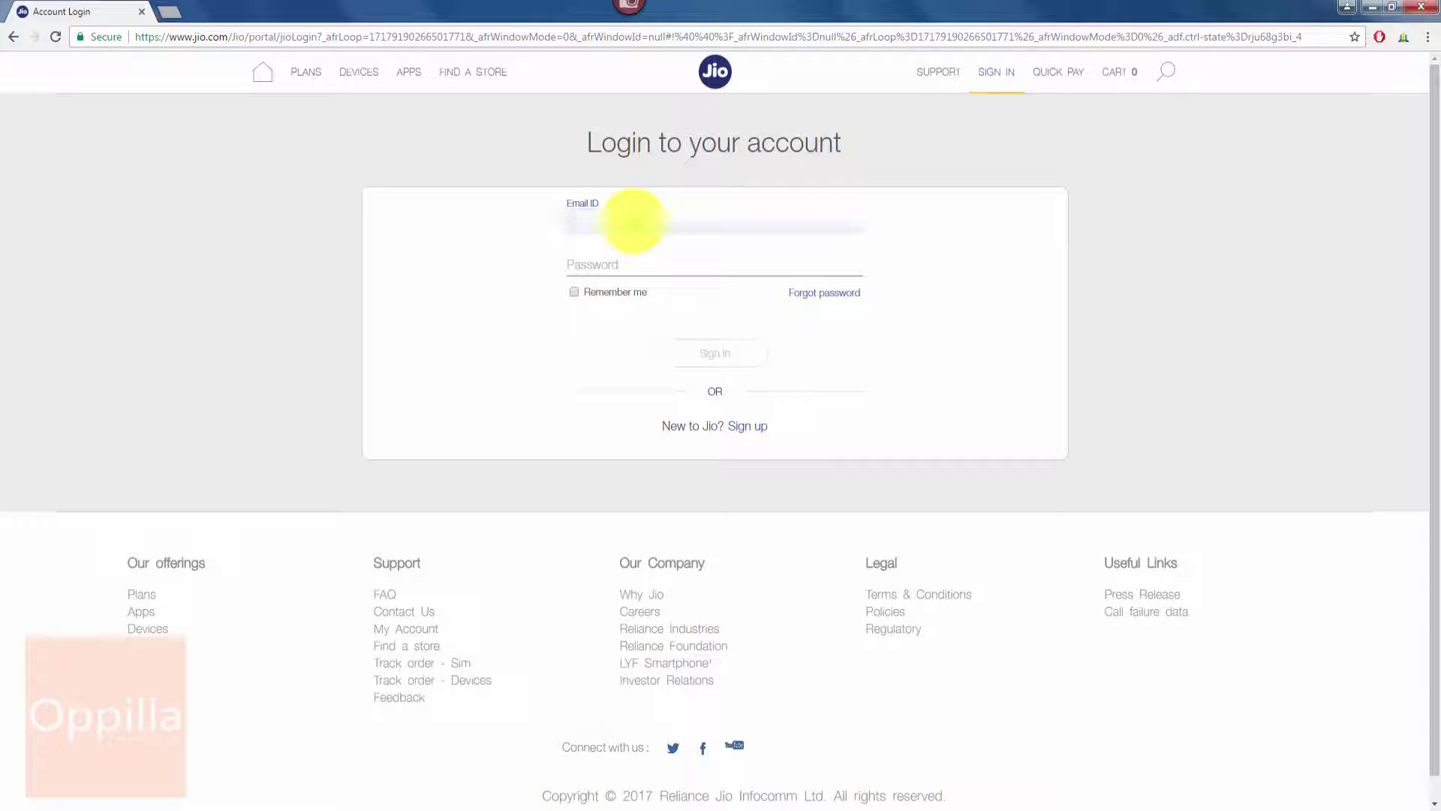
type("ra")
type("ai")
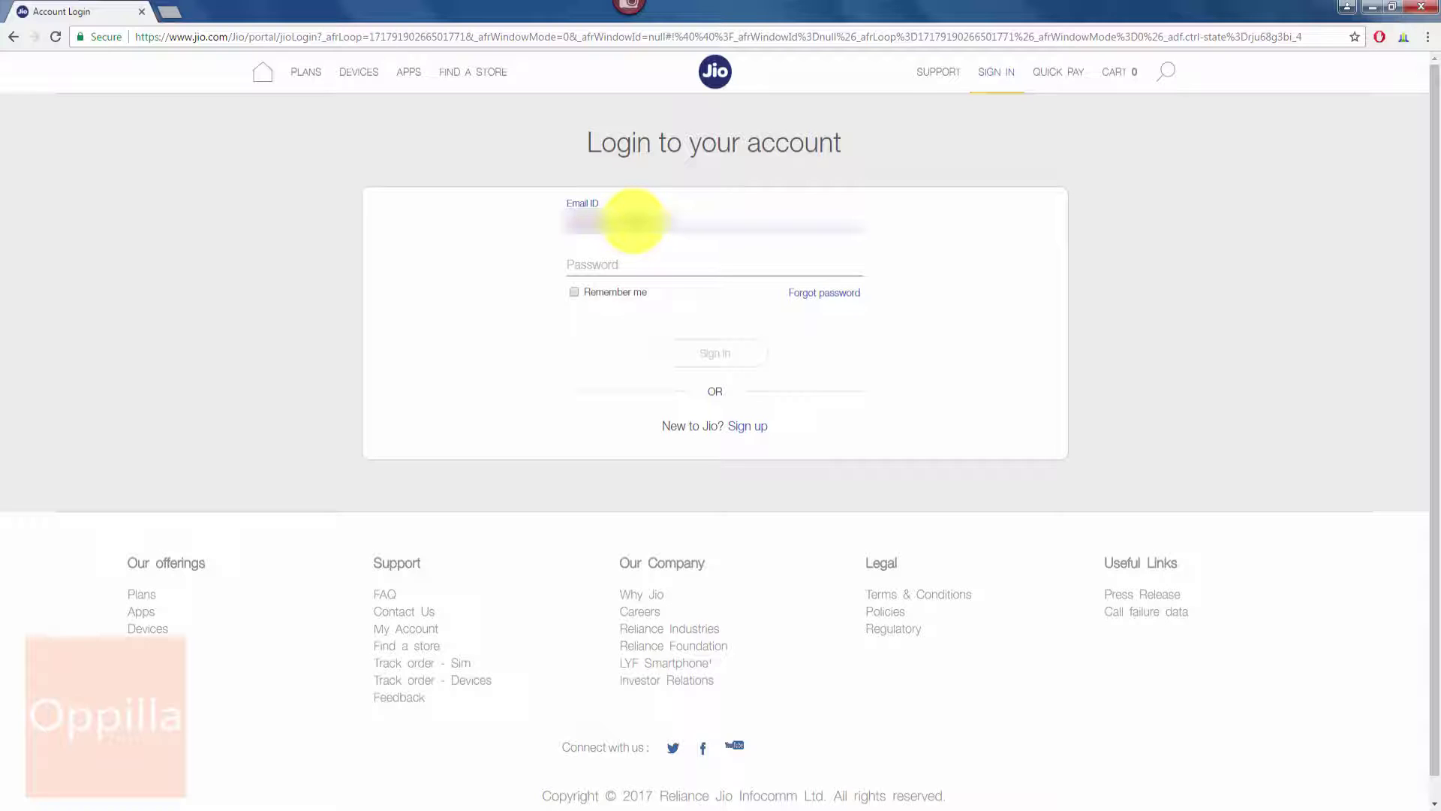
type("l")
type(".c")
Enter the account password and sign in to the Jio My Account dashboard.
key("Tab")
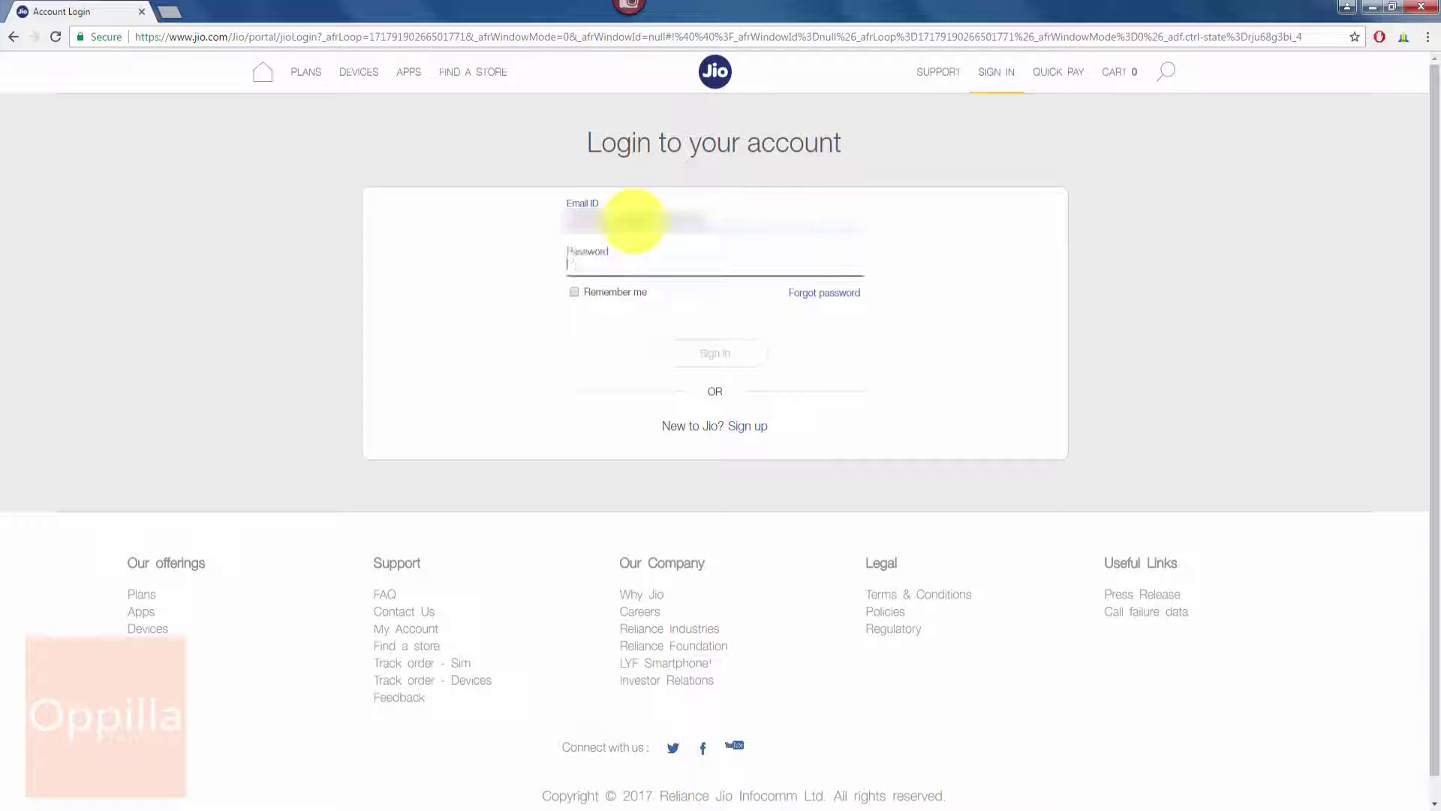
type("••")
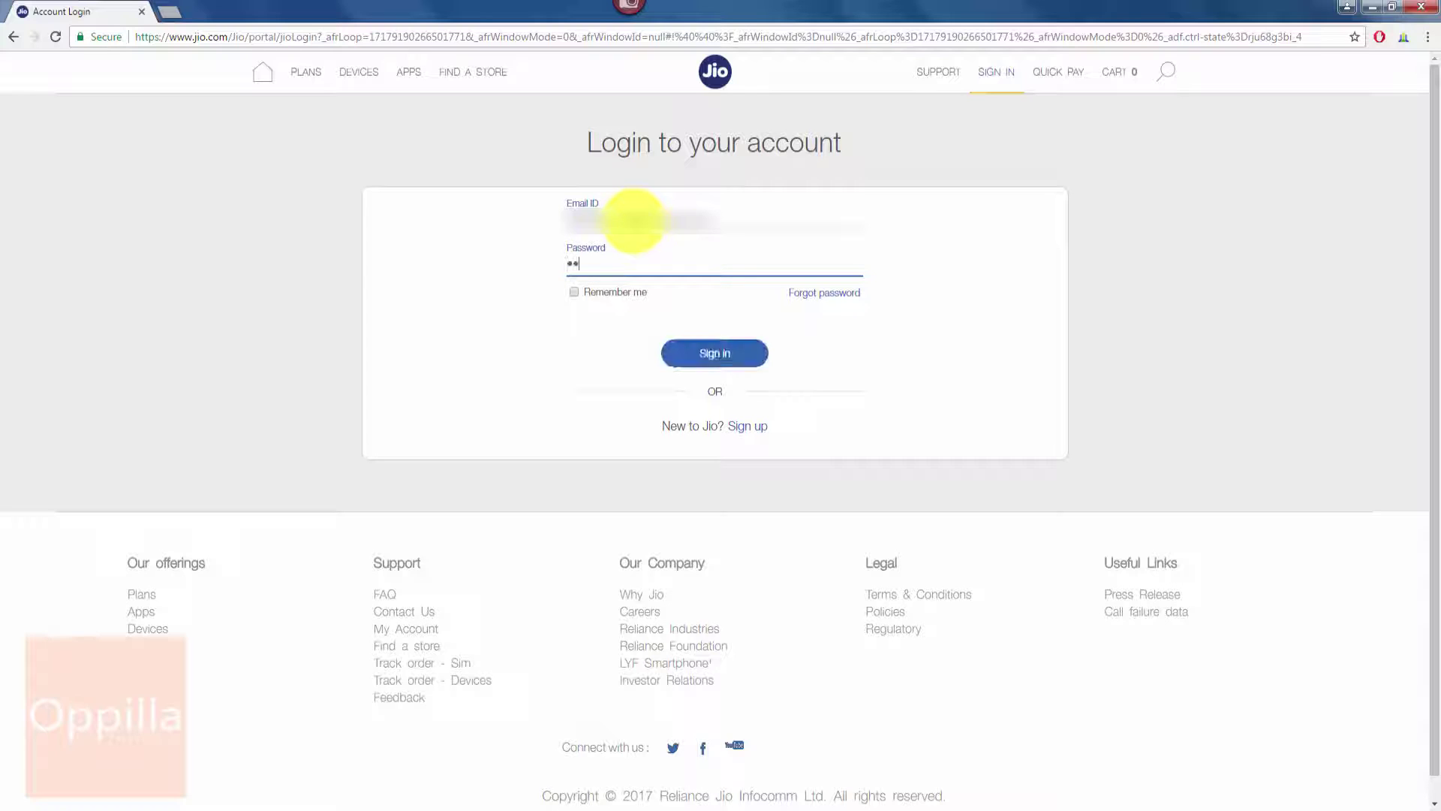
type("••••")
type("••")
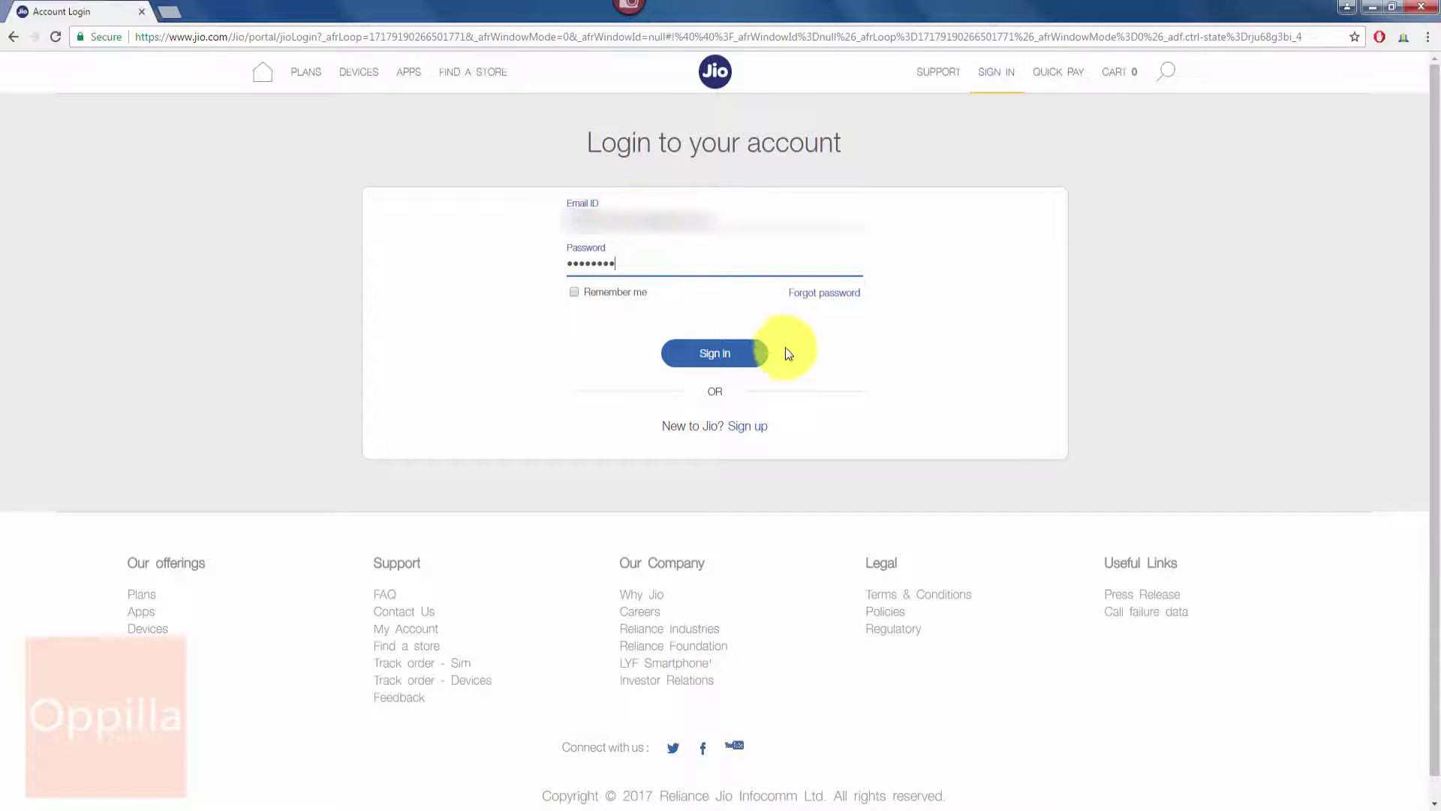
left_click(715, 349)
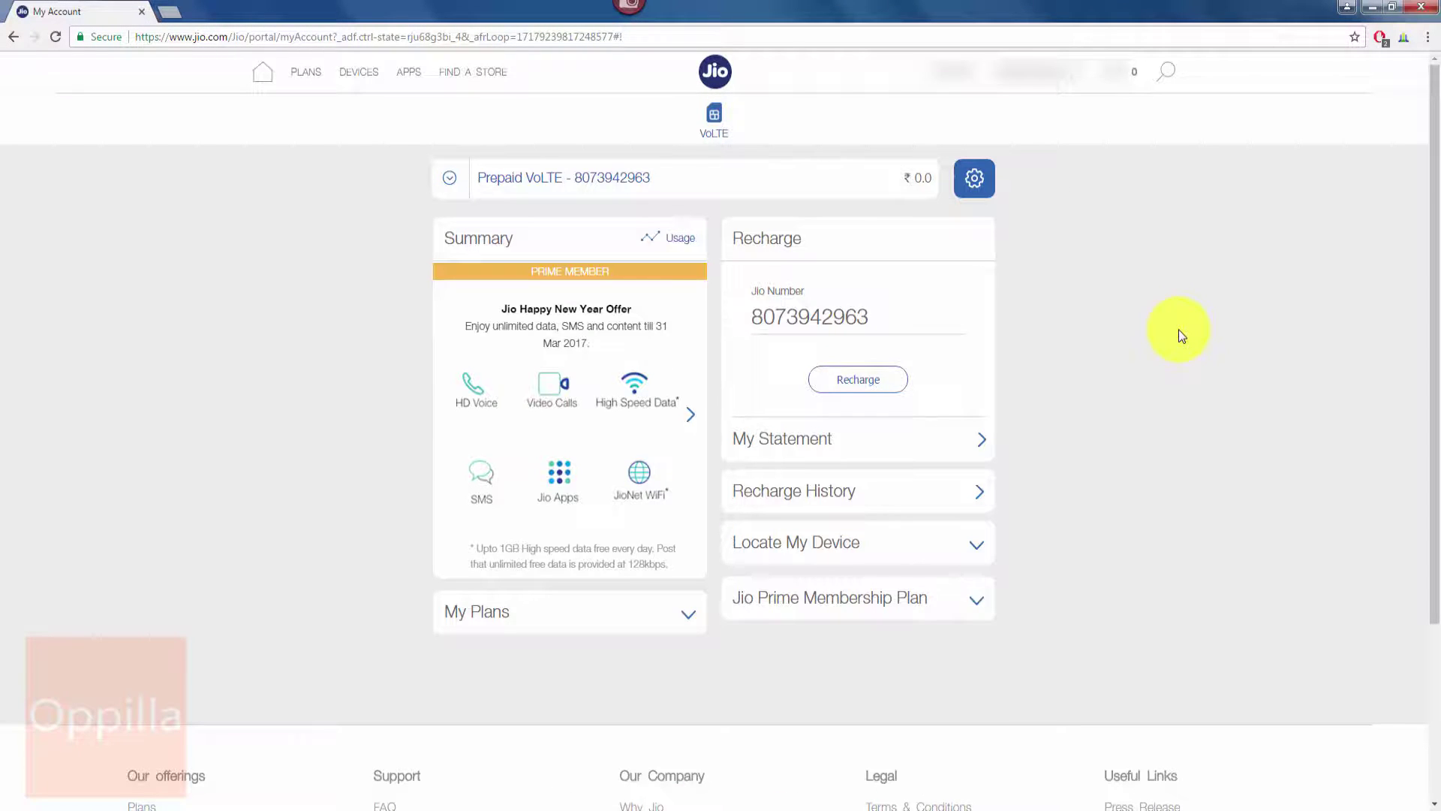
Start a recharge and expand the Data plans under the BOOSTER category.
left_click(858, 380)
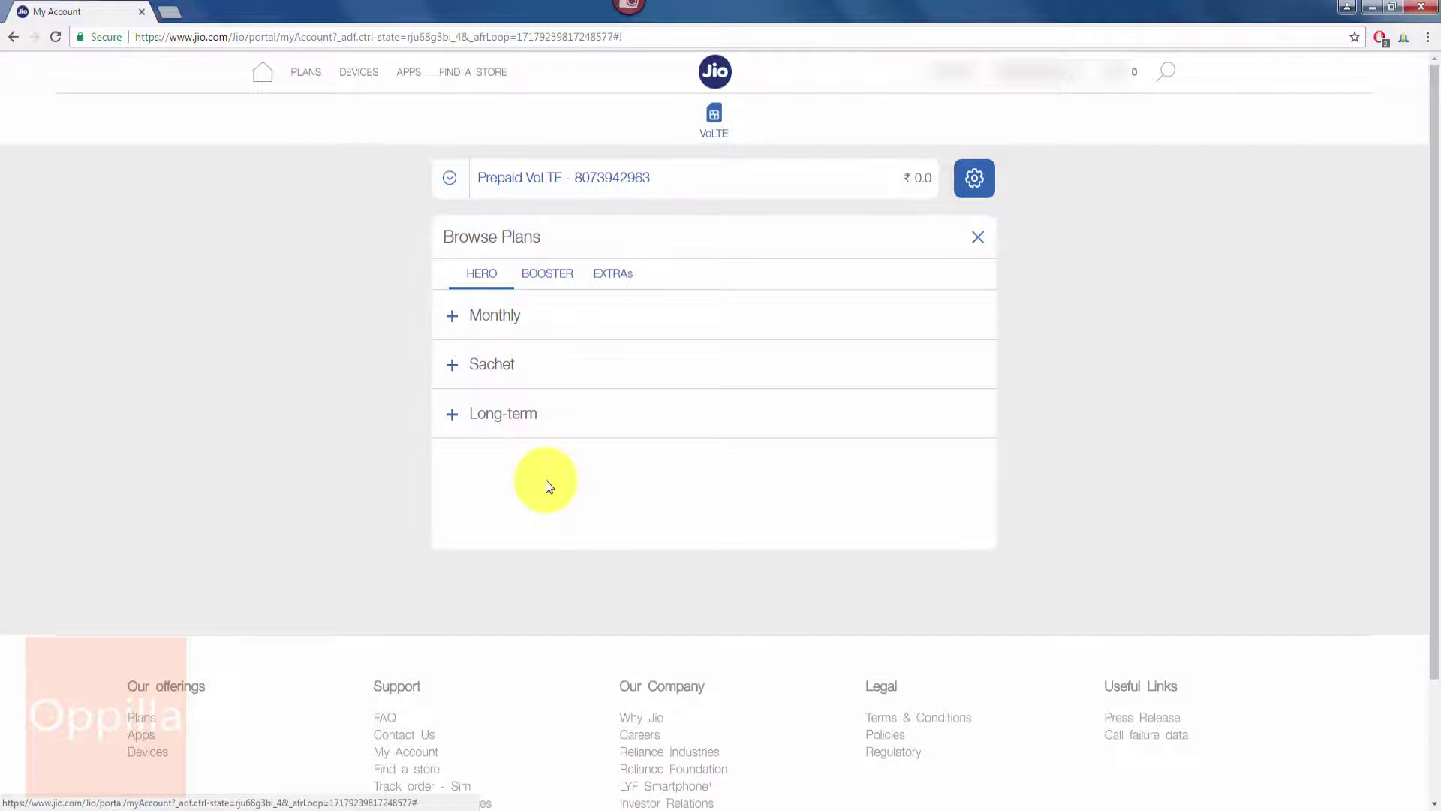
left_click(541, 277)
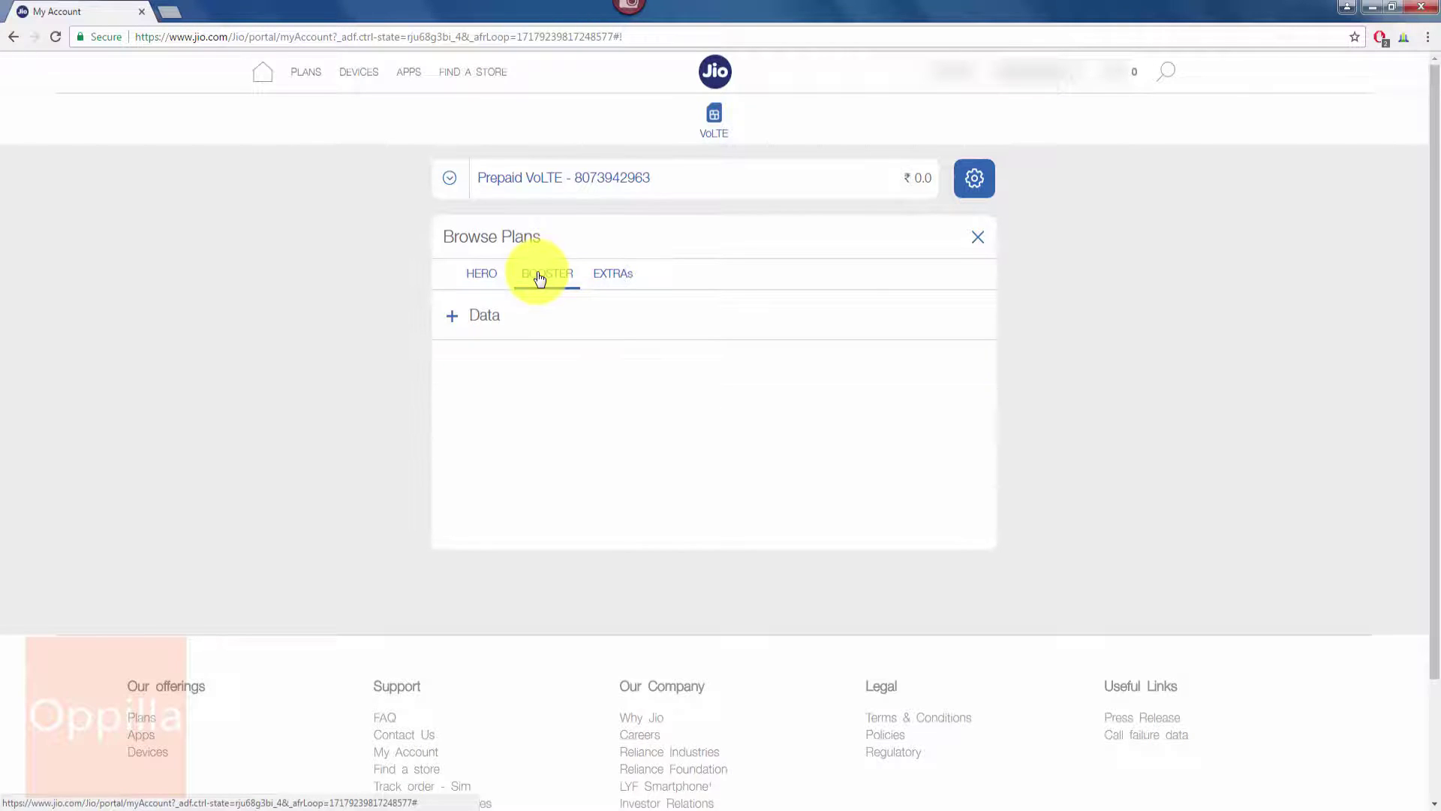
left_click(480, 322)
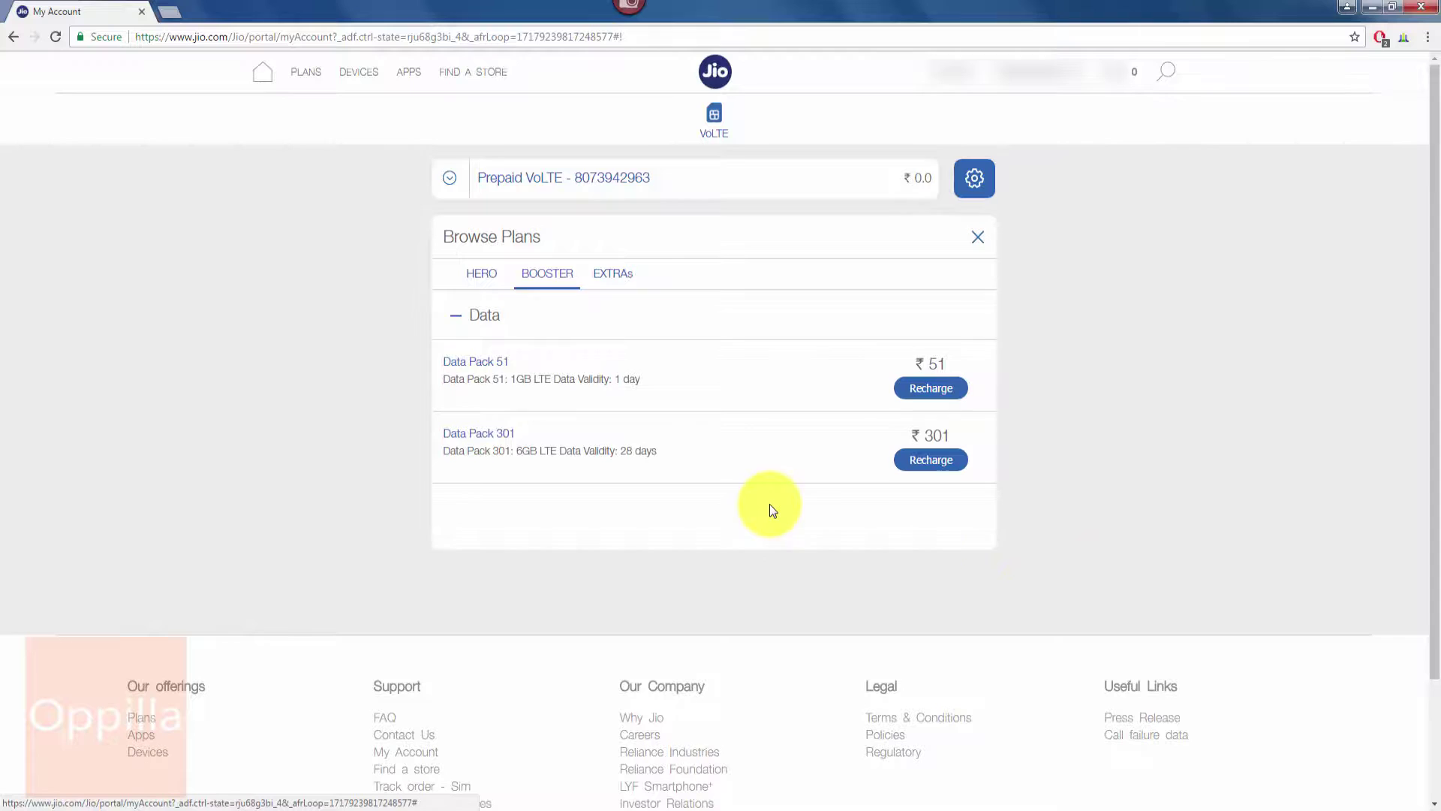
Recharge with Data Pack 51 and choose Wallet/Cash Cards with PayTM on BillDesk.
left_click(924, 391)
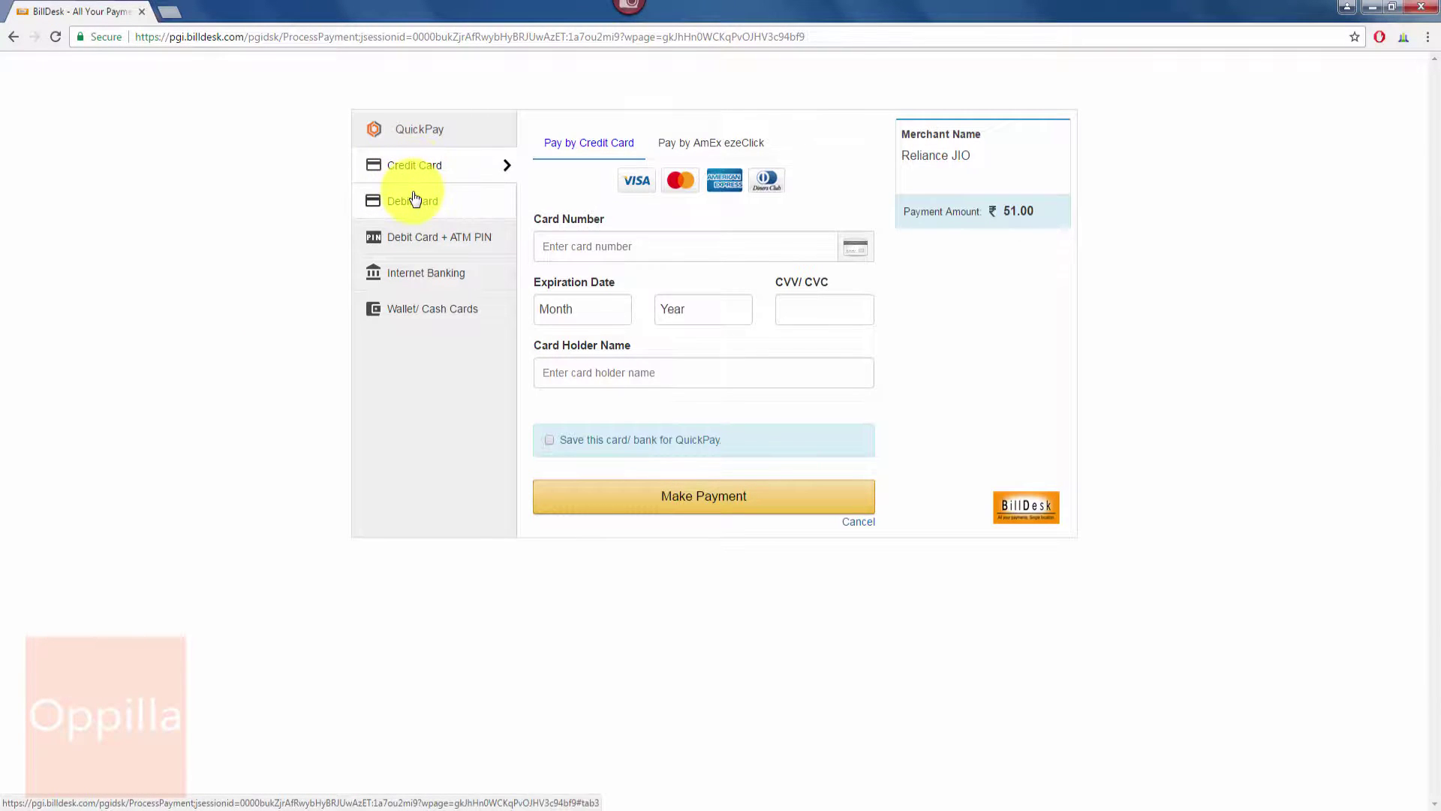
left_click(433, 310)
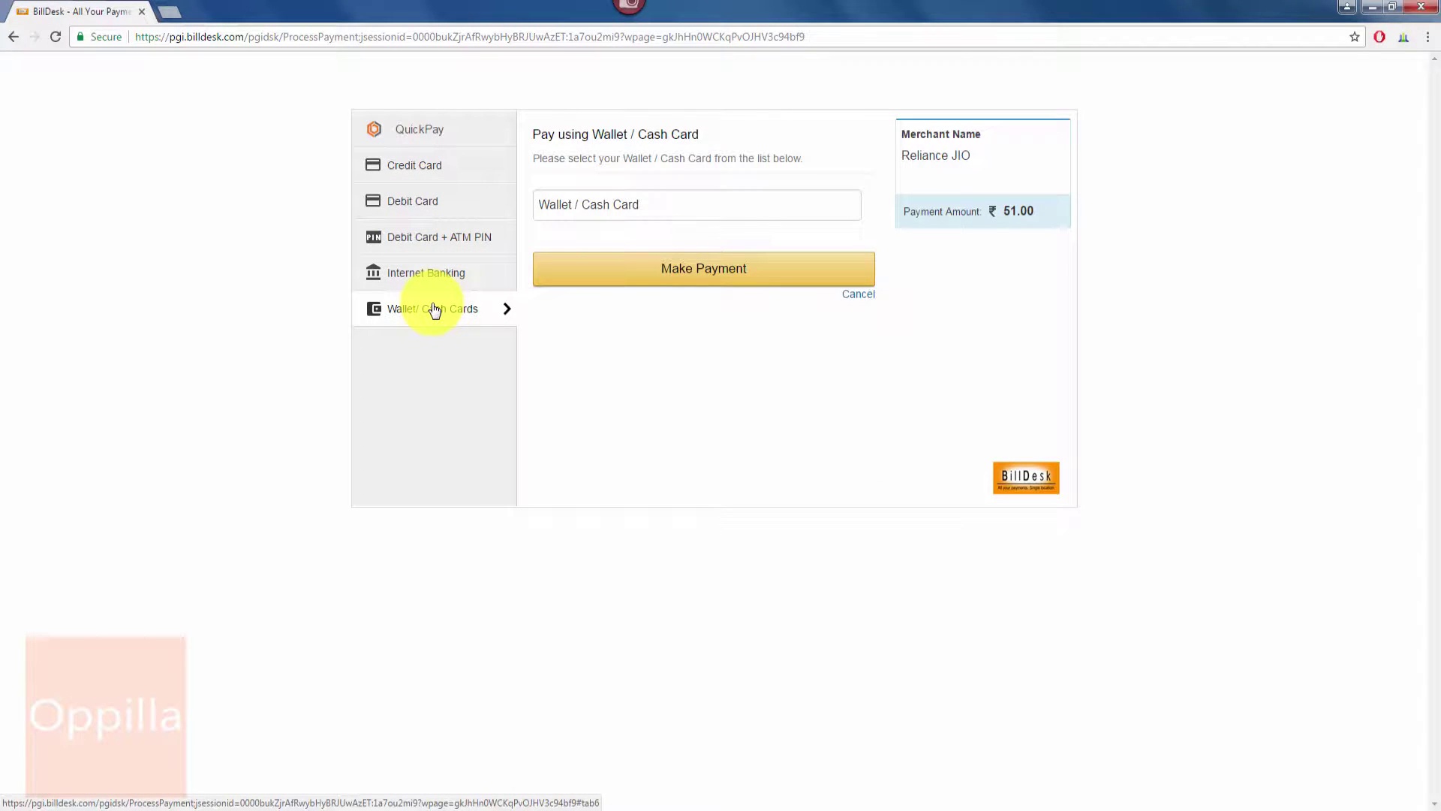
left_click(554, 209)
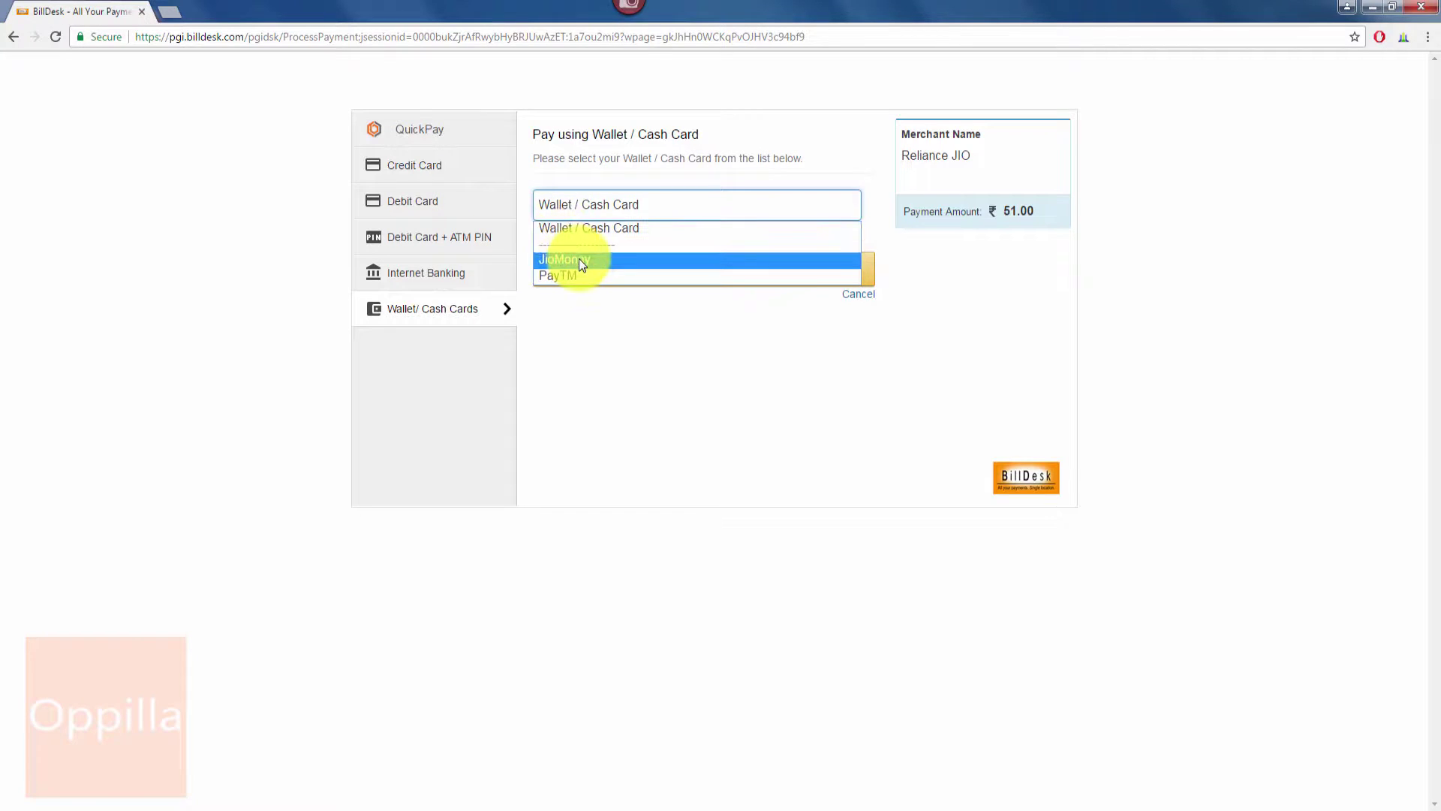
key("Return")
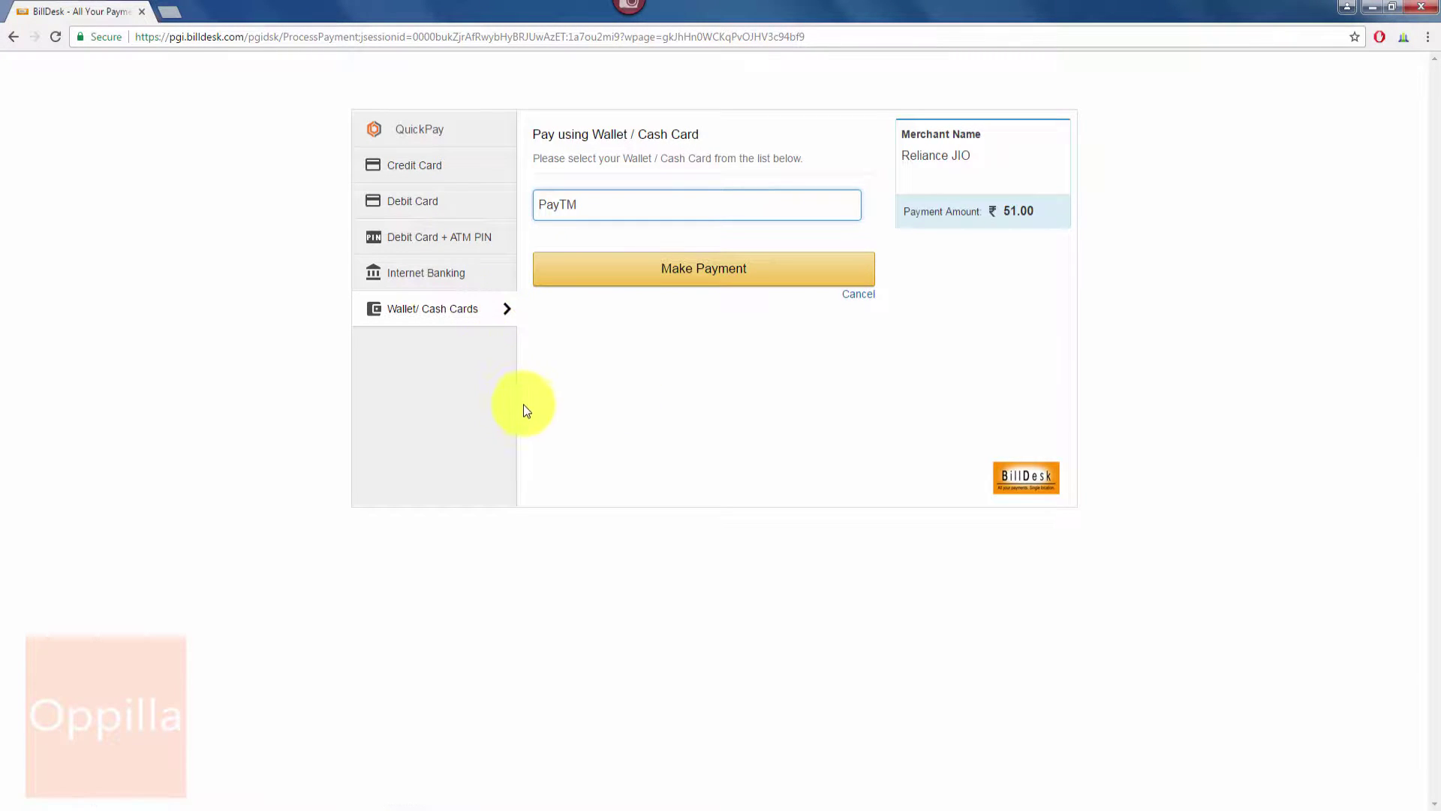
Confirm PayTM as the wallet and submit the ₹51.00 payment to Reliance JIO.
left_click(585, 205)
left_click(585, 281)
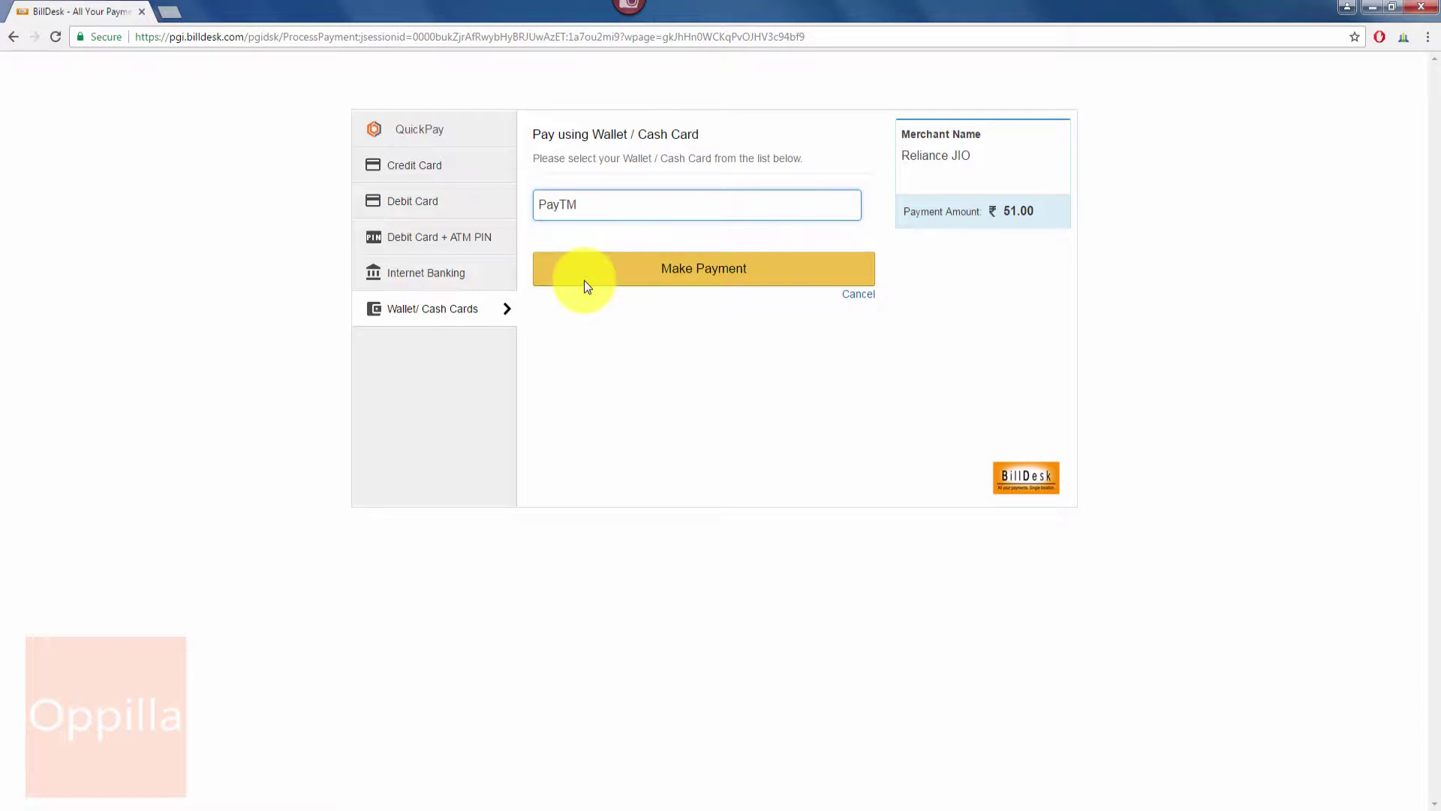
left_click(627, 281)
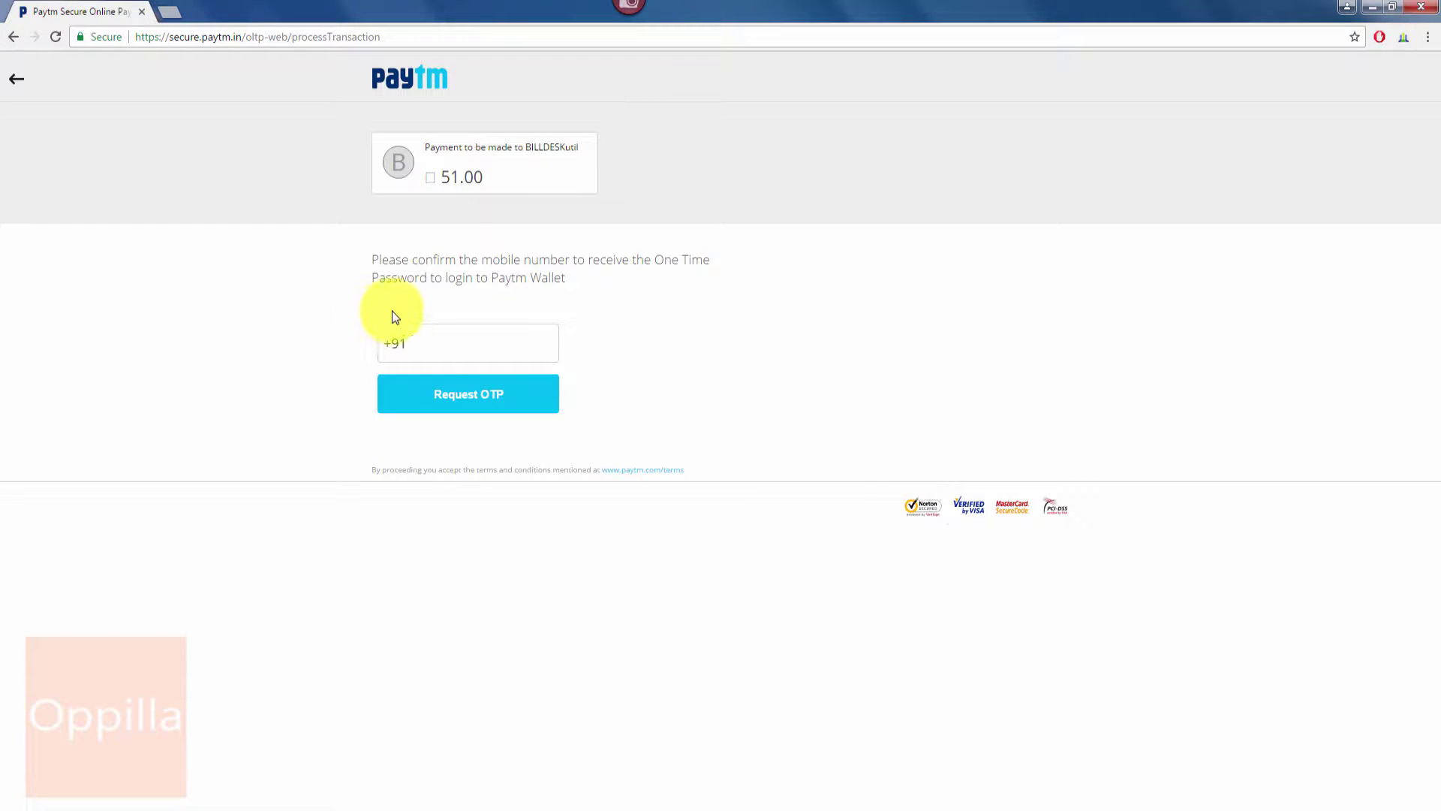
Log in to the Paytm wallet with the mobile number and requested OTP.
left_click(436, 350)
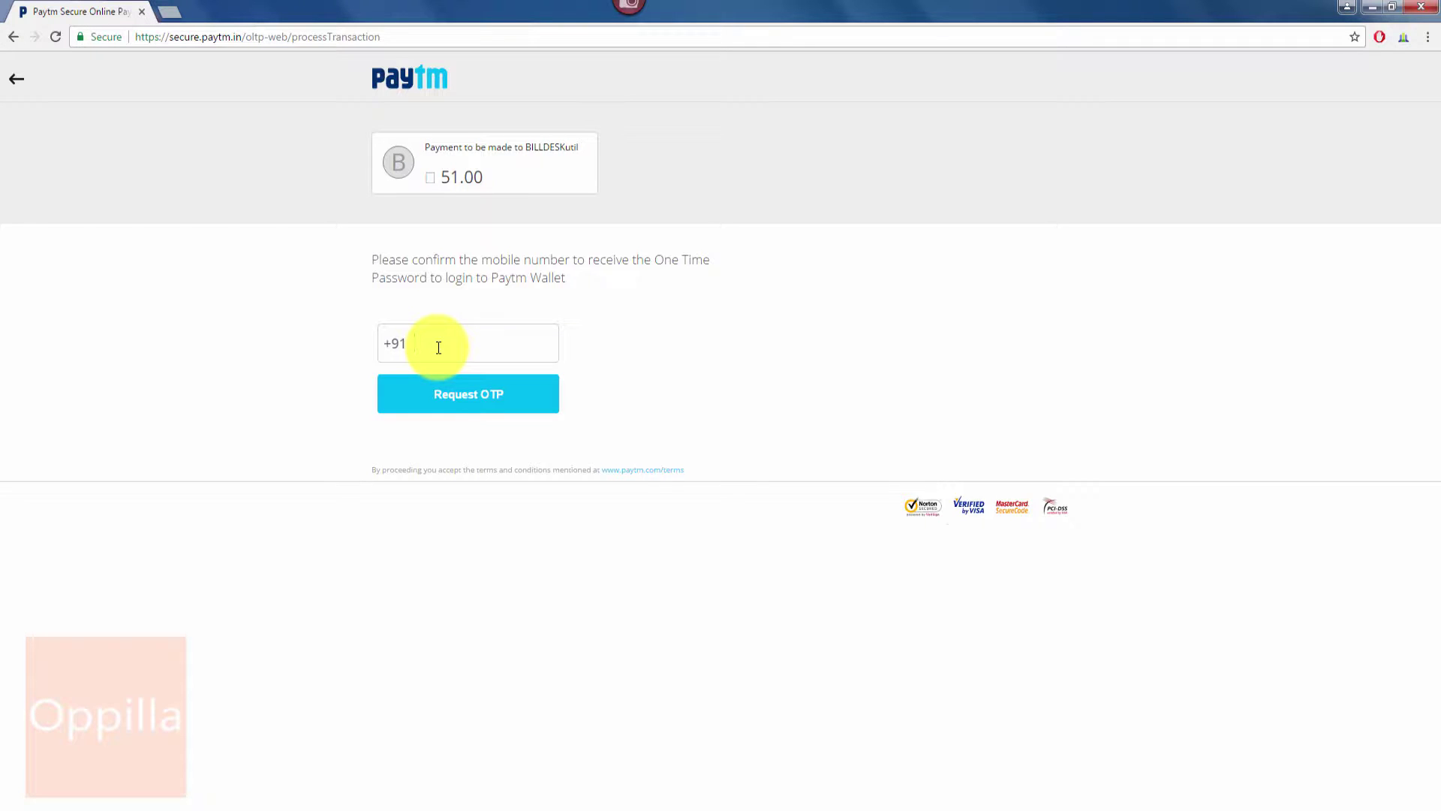
left_click(438, 348)
type("98765")
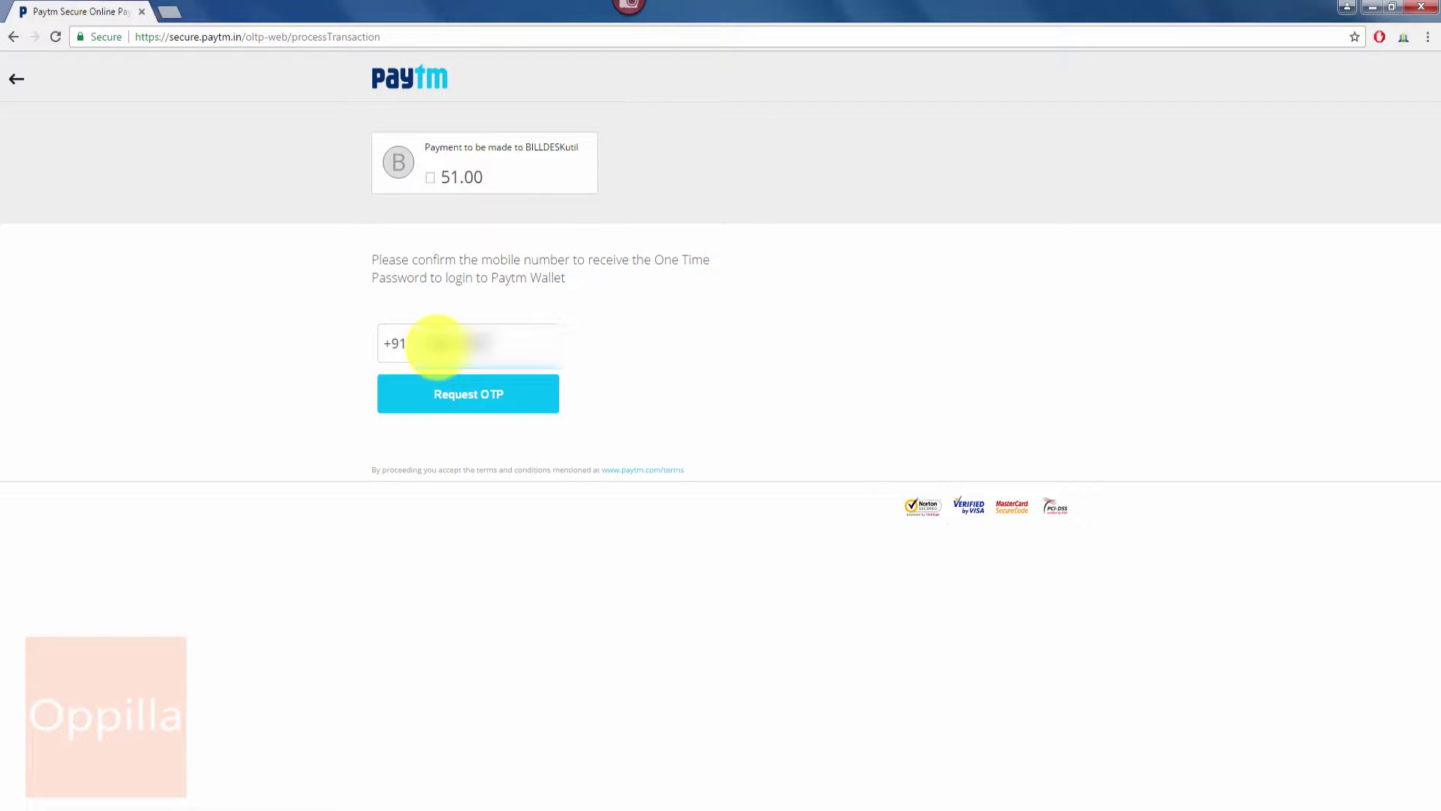
left_click(453, 396)
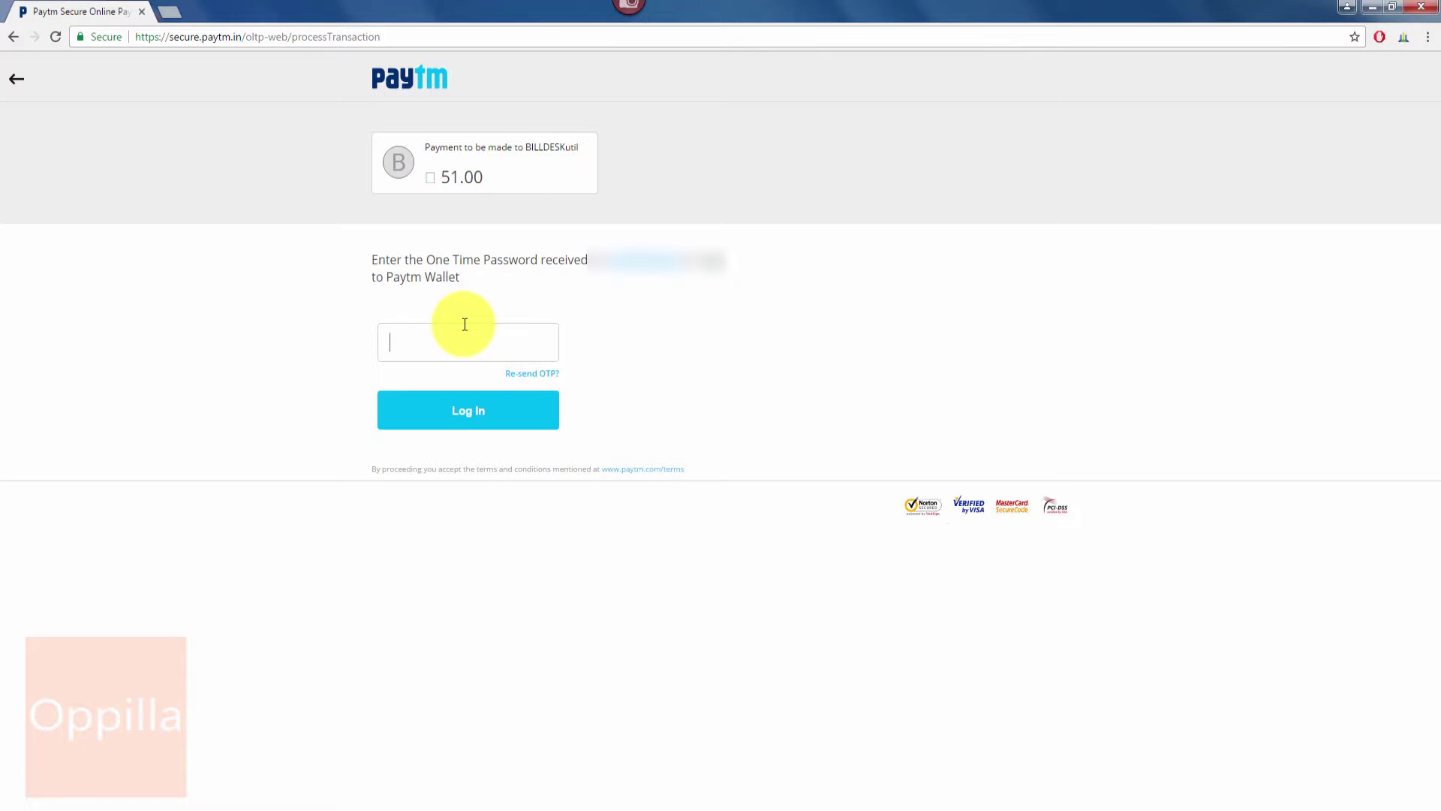
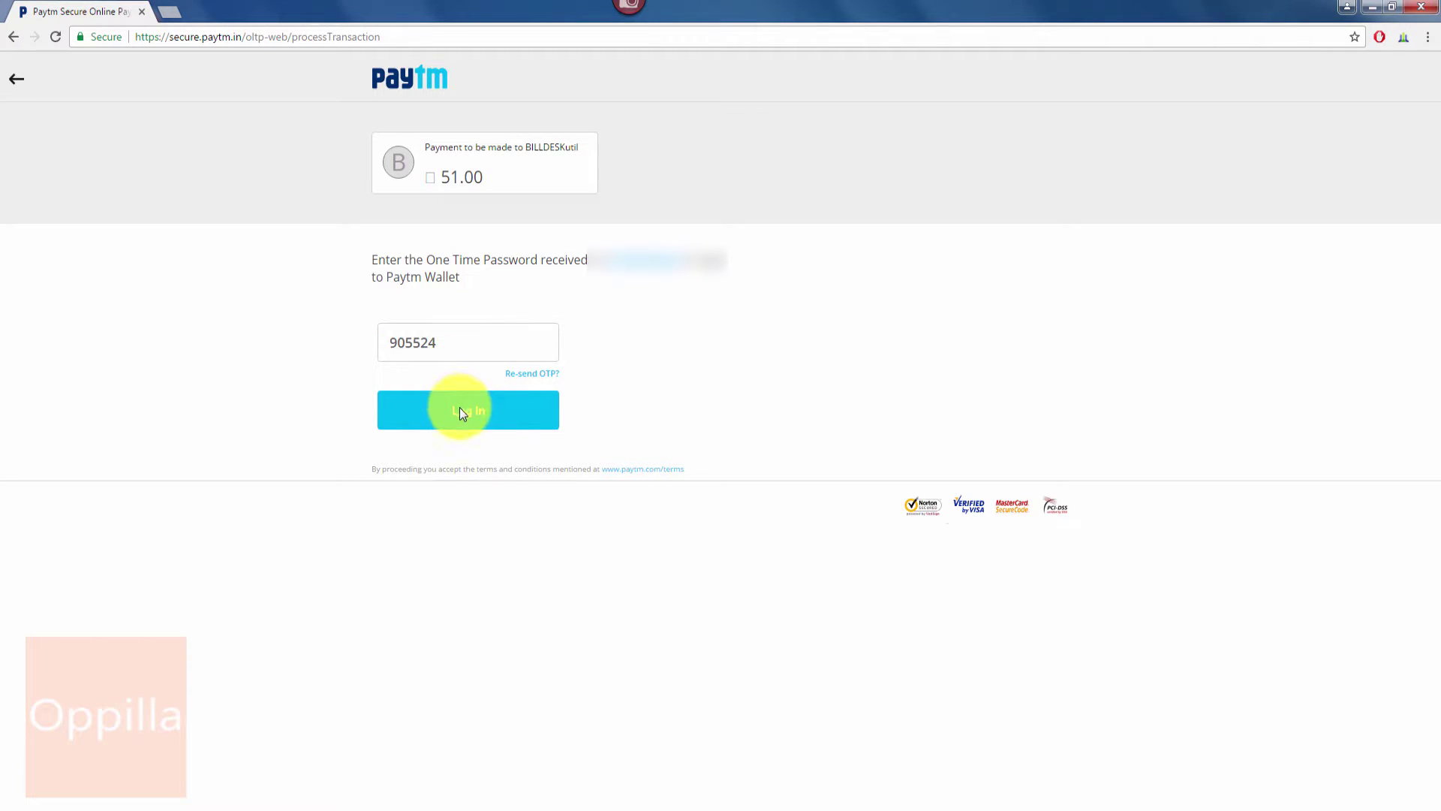
left_click(459, 413)
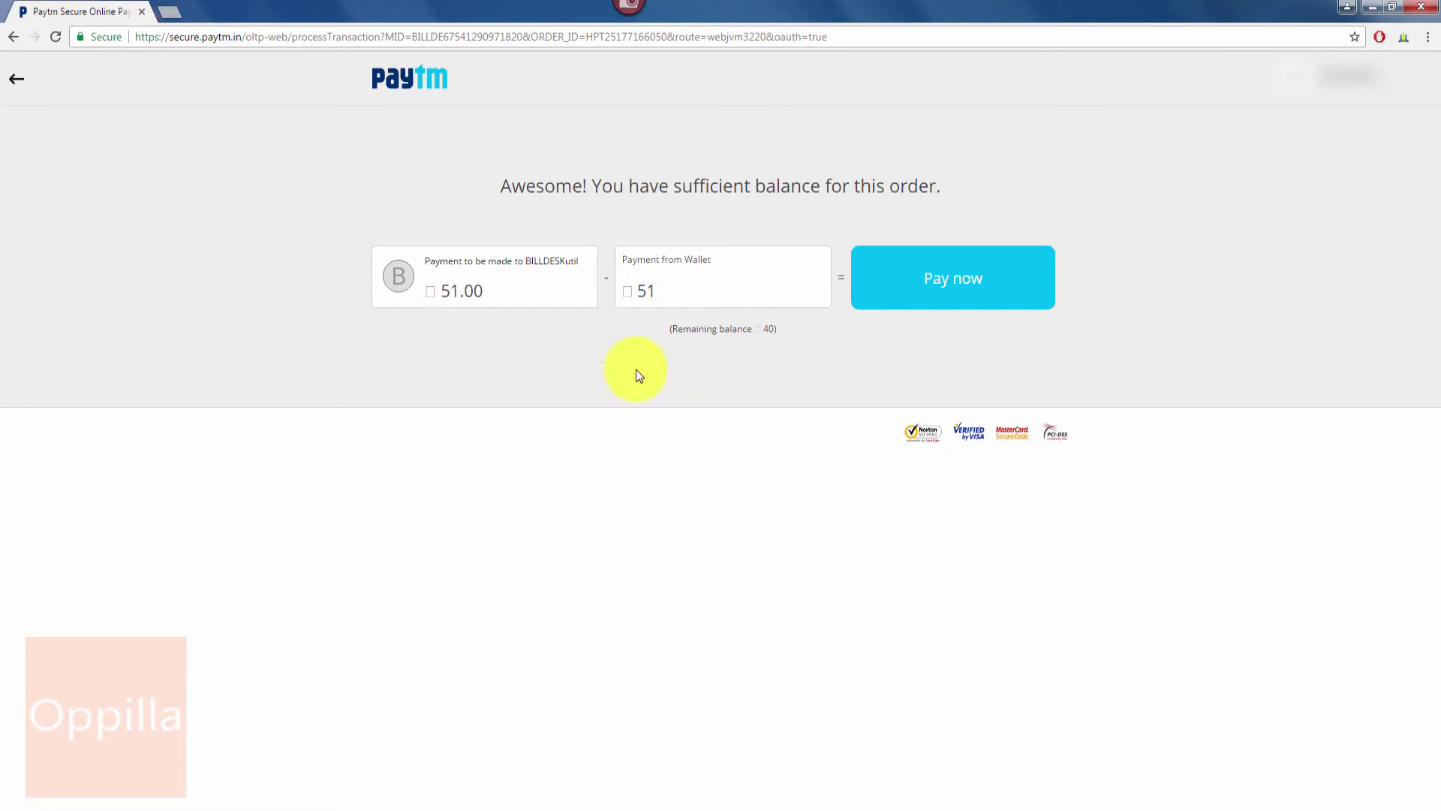
Pay ₹51 from the Paytm wallet balance, reaching Jio's Payment Confirmation.
left_click(959, 281)
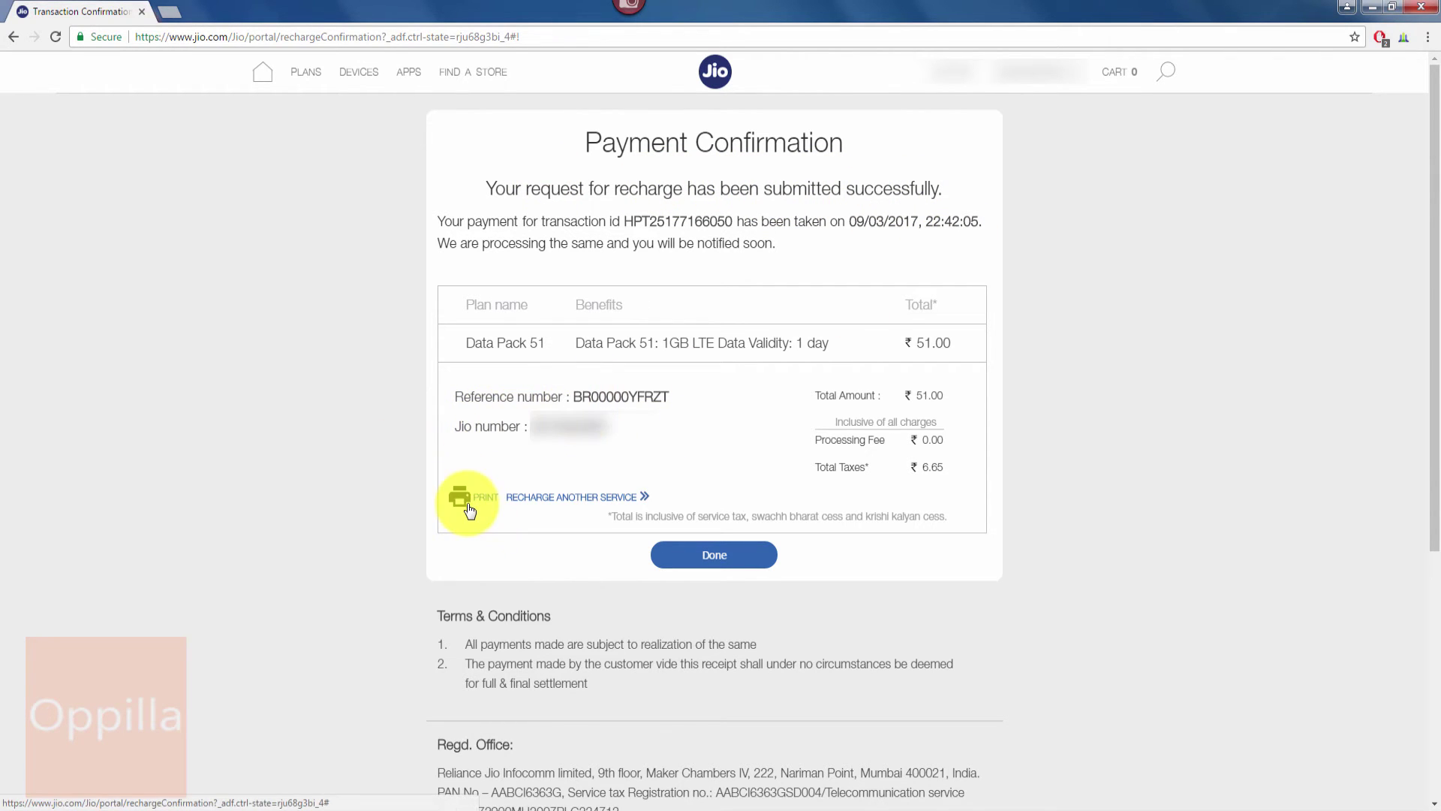
left_click_drag(462, 343, 692, 340)
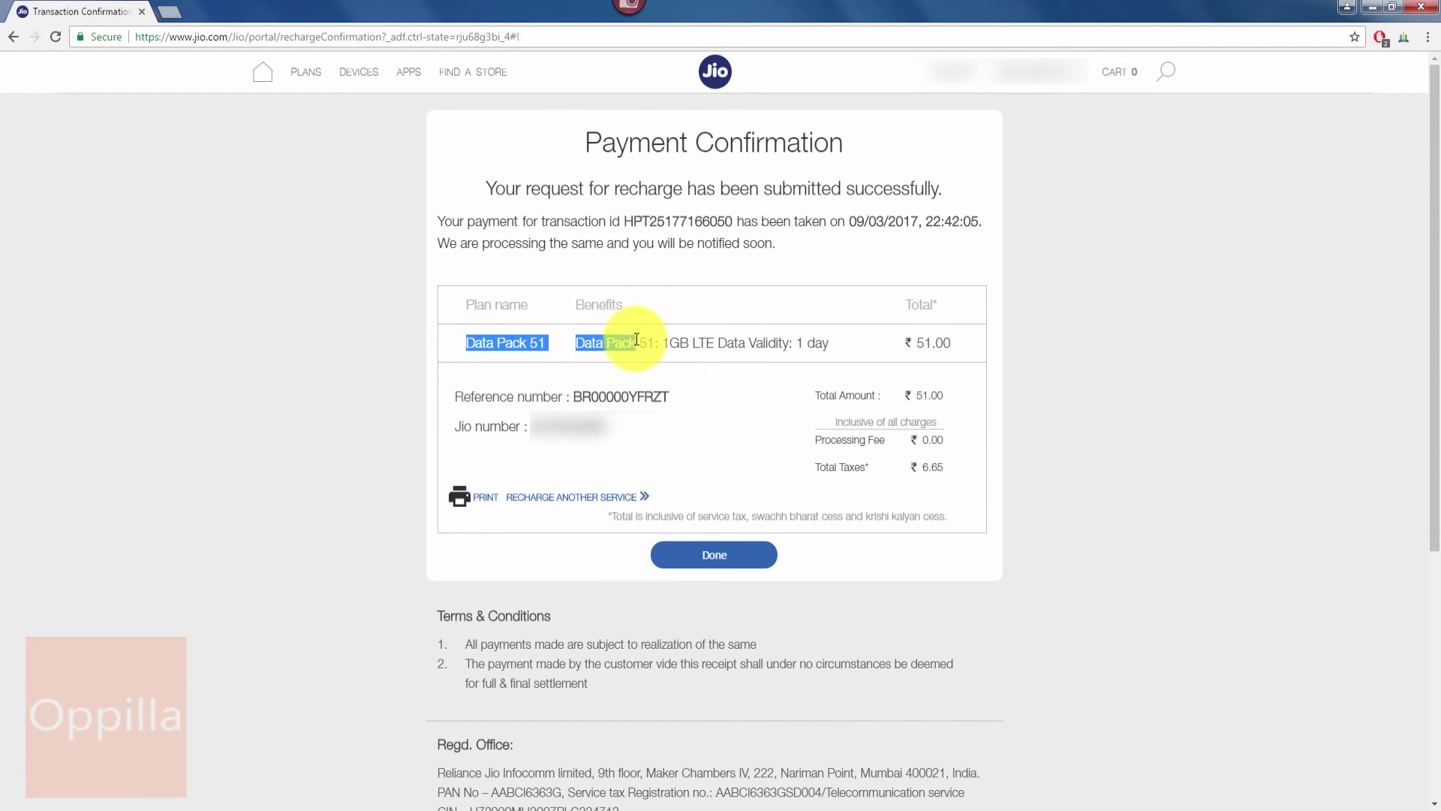